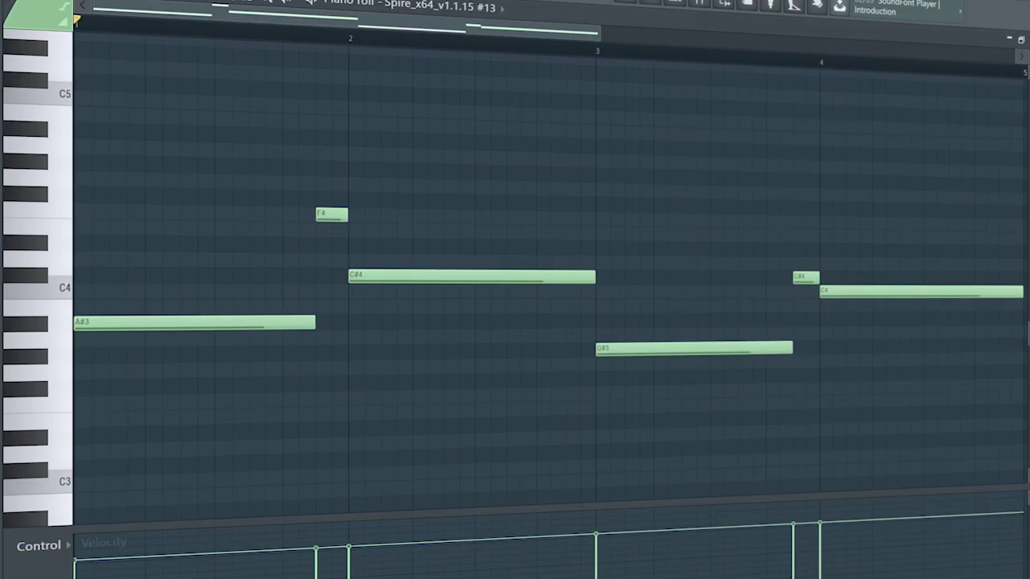
Play back the Spire intro melody A#3, F4, C#4, G#3, C#4, C4 to hear it.
key("space")
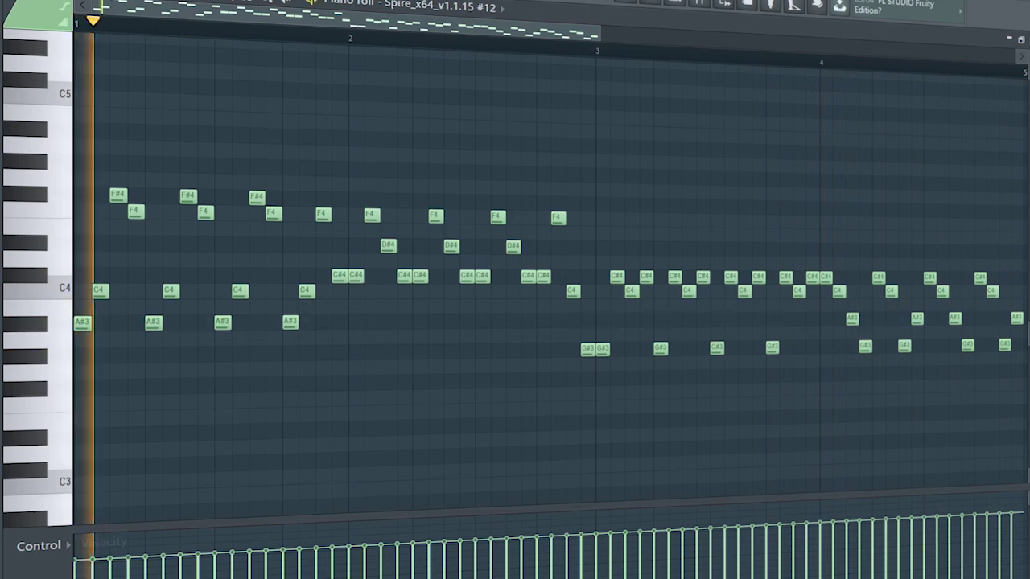
key("space")
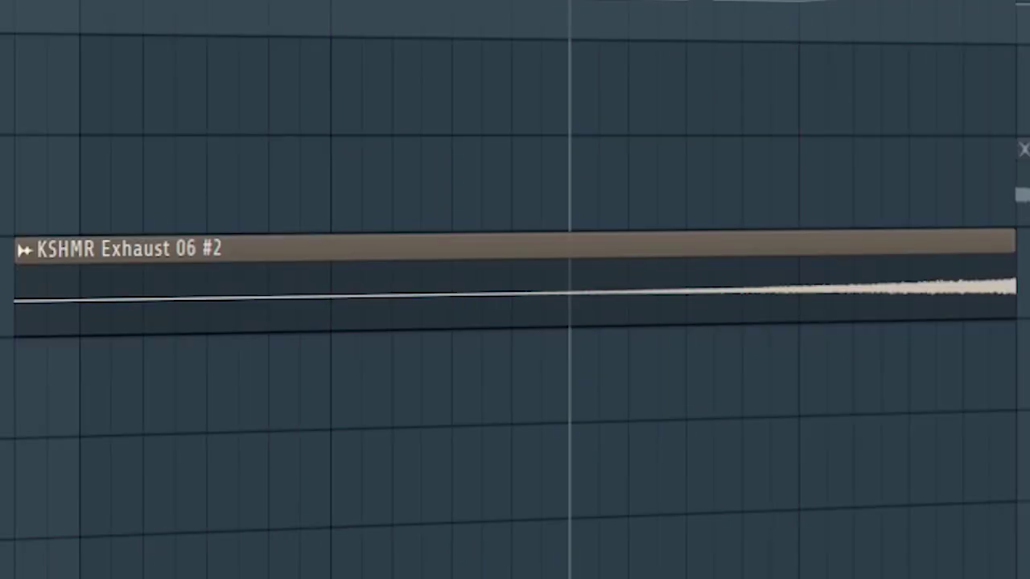
key("space")
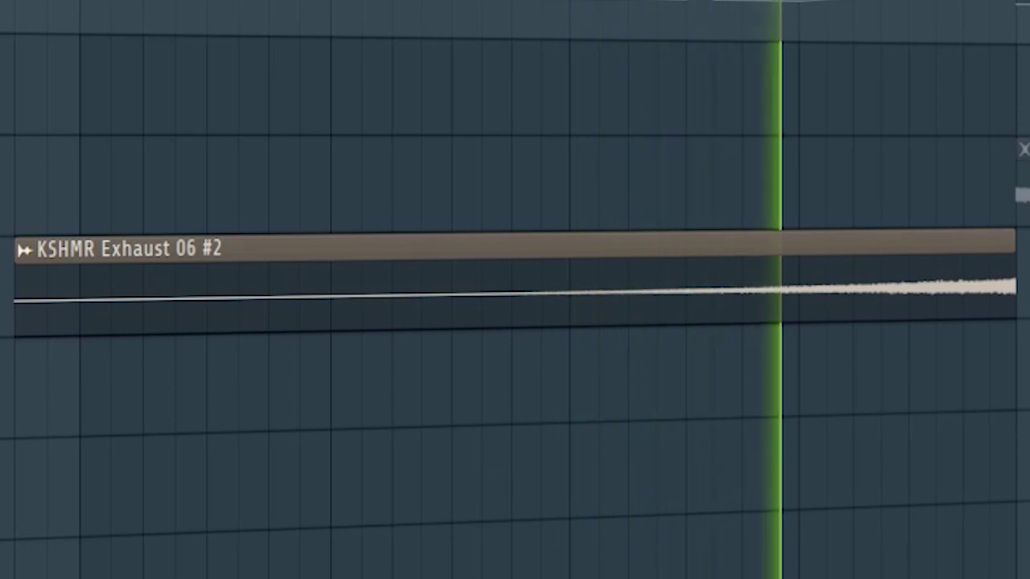